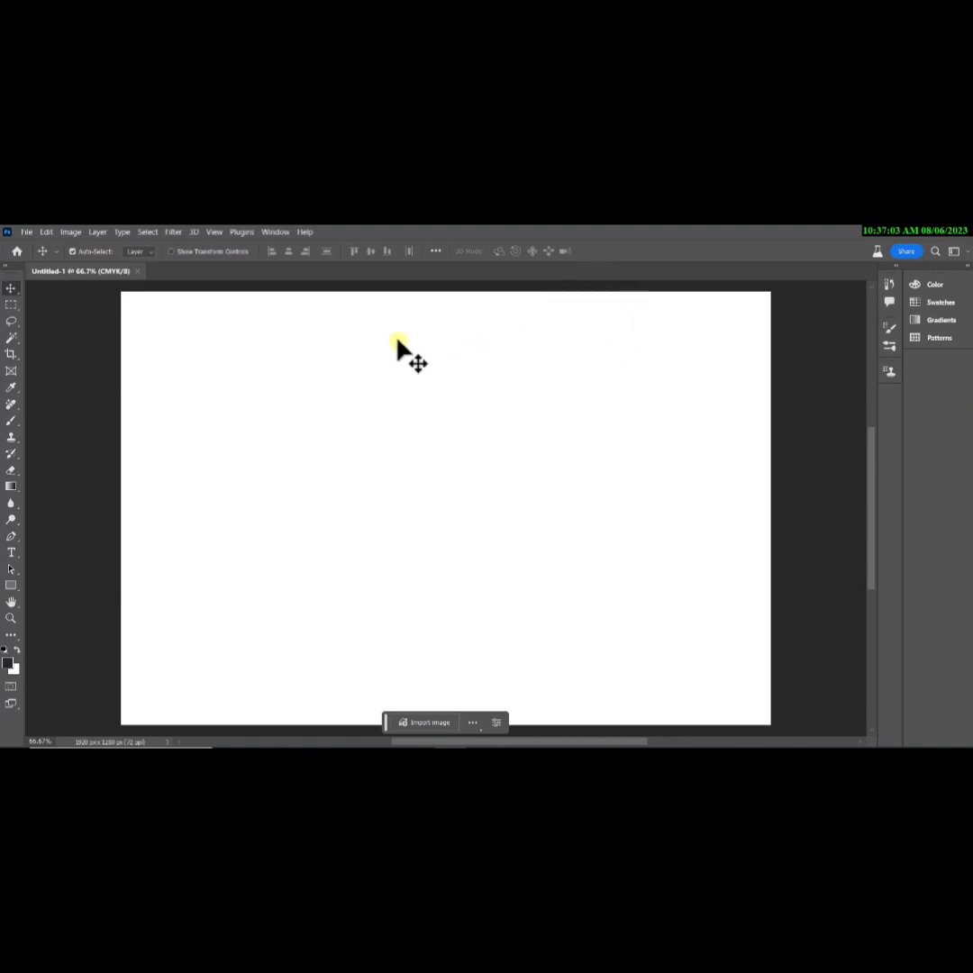
Draw a tall, narrow dark-filled rectangle about 84 px wide and 429 px high near the middle of the canvas
right_click(12, 586)
click(65, 586)
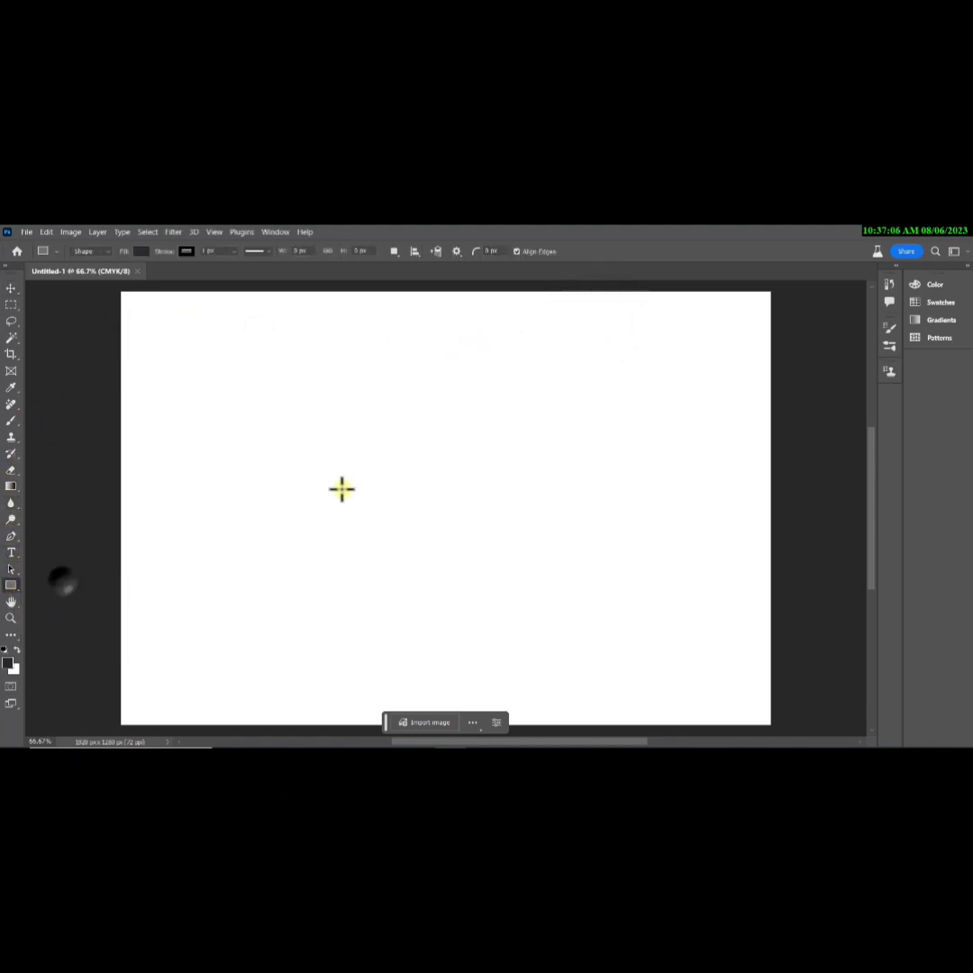
drag(356, 413, 384, 558)
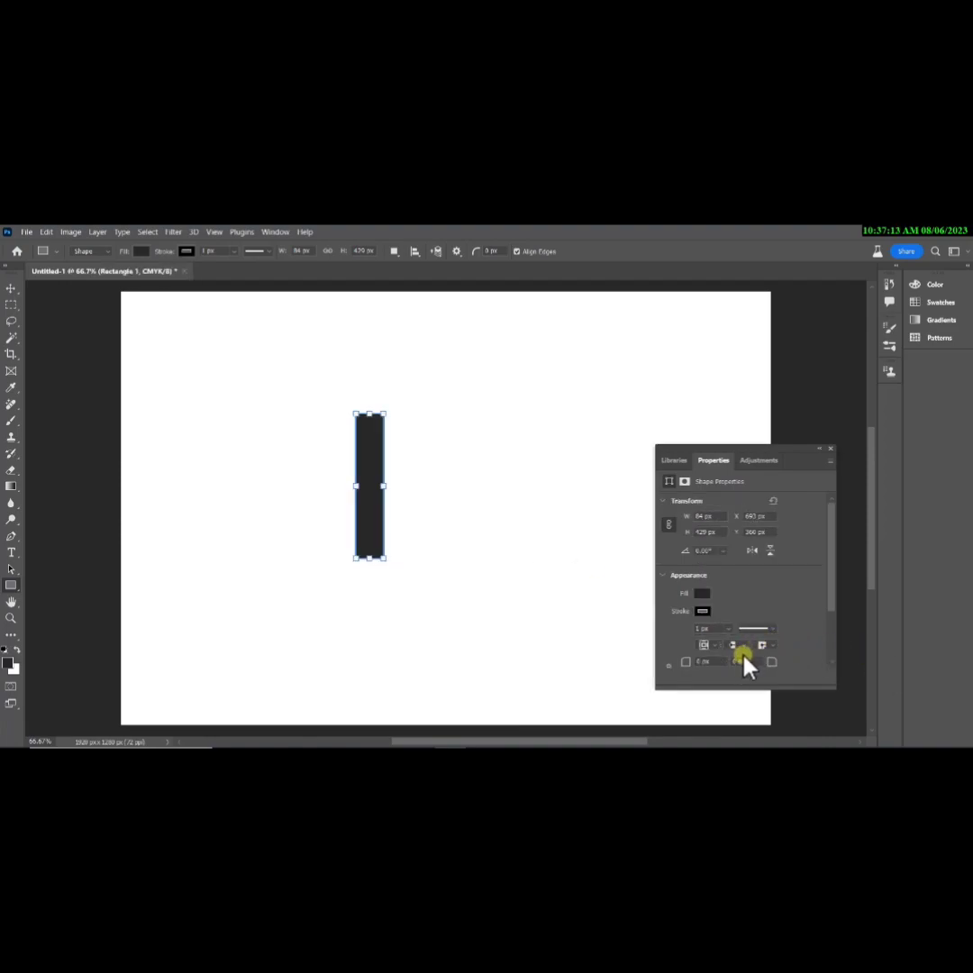
Round the rectangle's top-right corner to 84 px and its bottom-left corner to about 80 px, leaving the canvas unobstructed
click(743, 662)
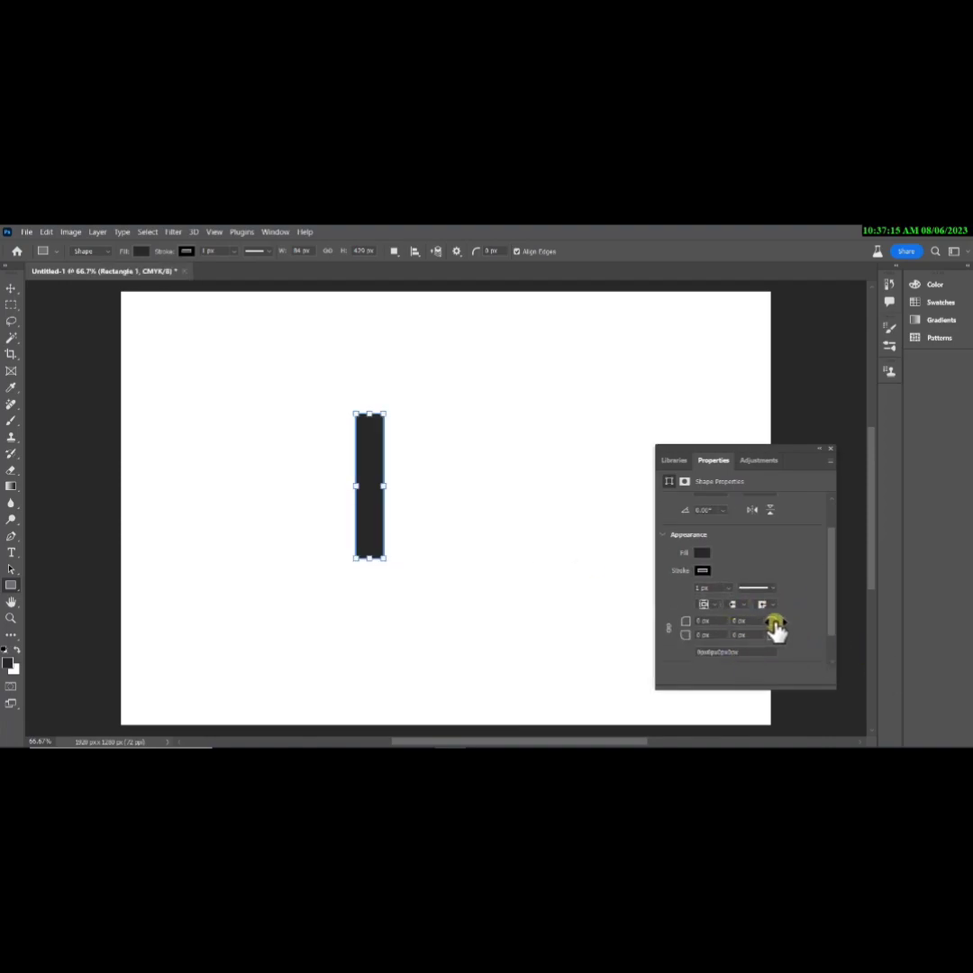
drag(774, 631, 839, 622)
drag(687, 642, 747, 651)
drag(744, 646, 743, 643)
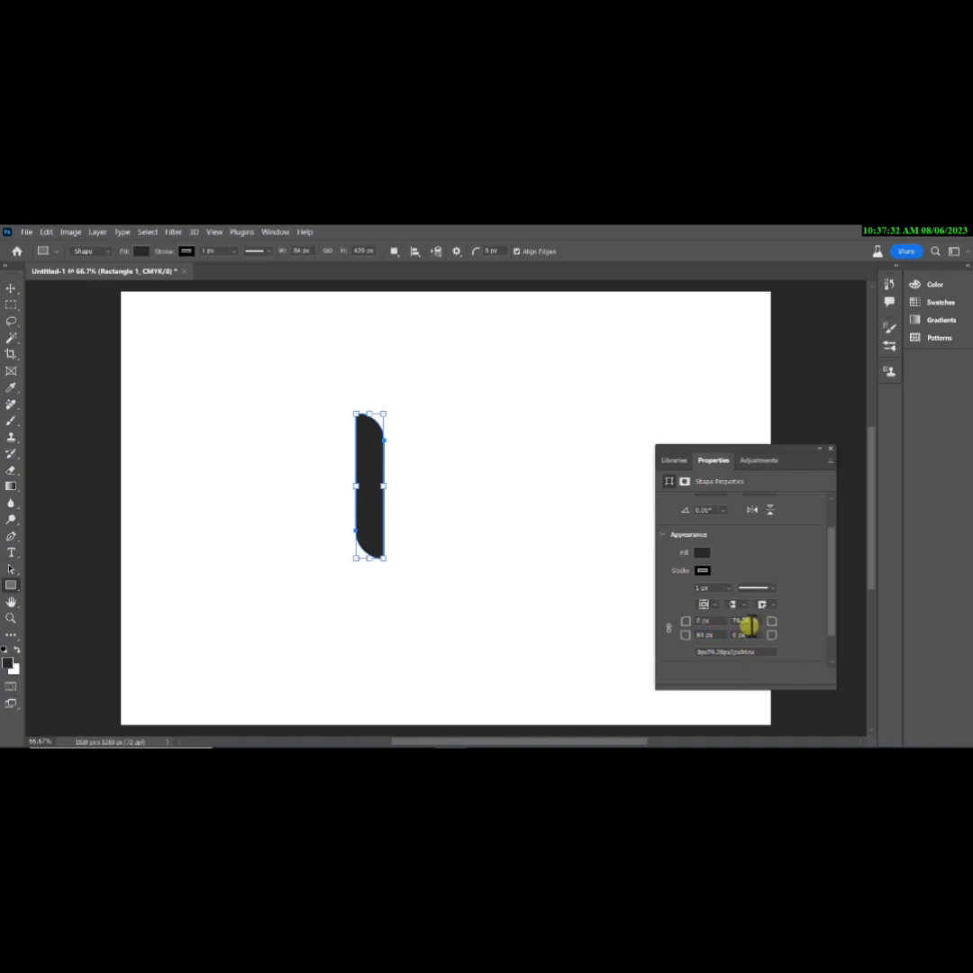
drag(781, 632, 778, 623)
click(12, 290)
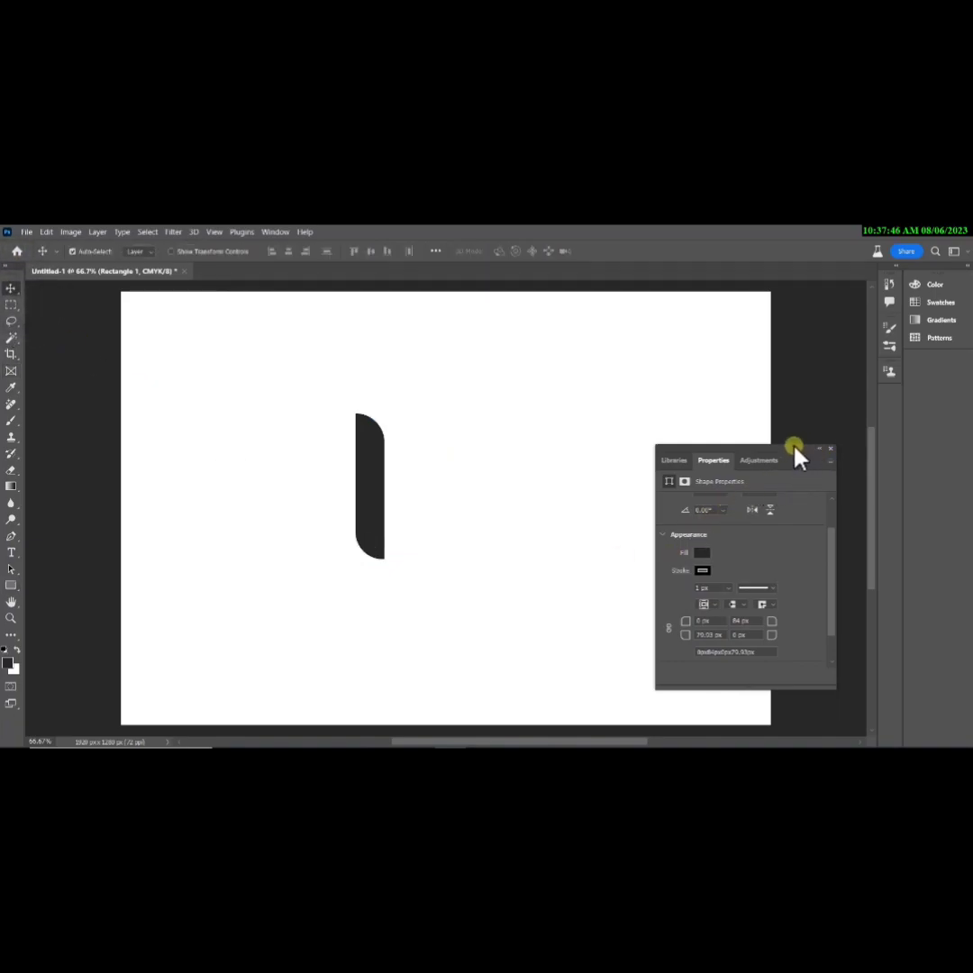
drag(797, 450, 915, 455)
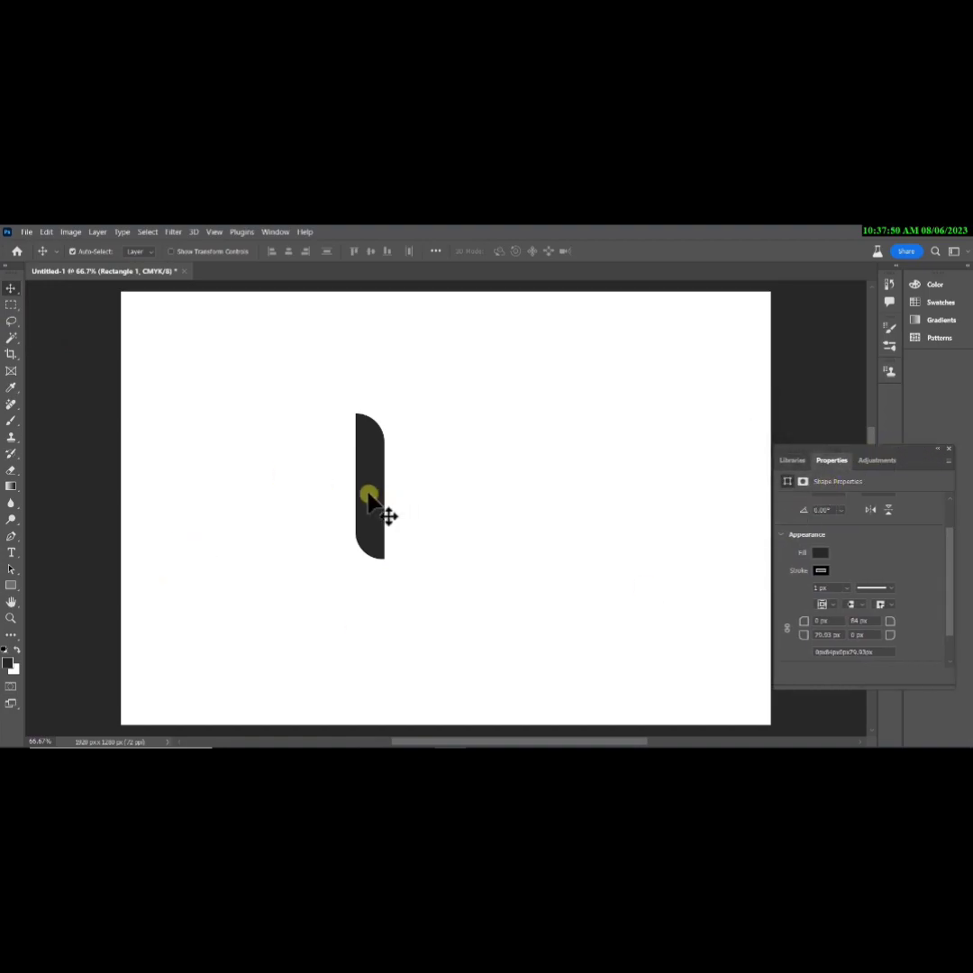
Duplicate the rounded bar five times and arrange the six bars edge to edge in a row at staggered heights
drag(370, 496, 403, 525)
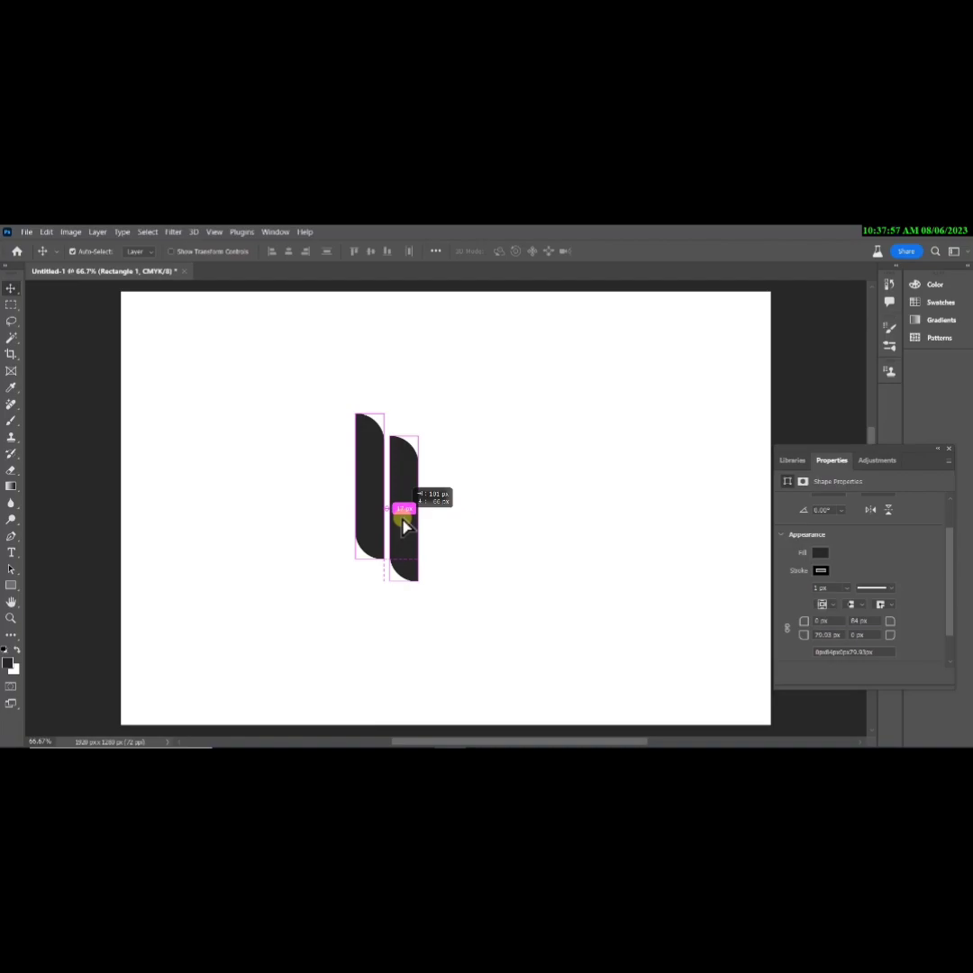
drag(403, 523, 399, 537)
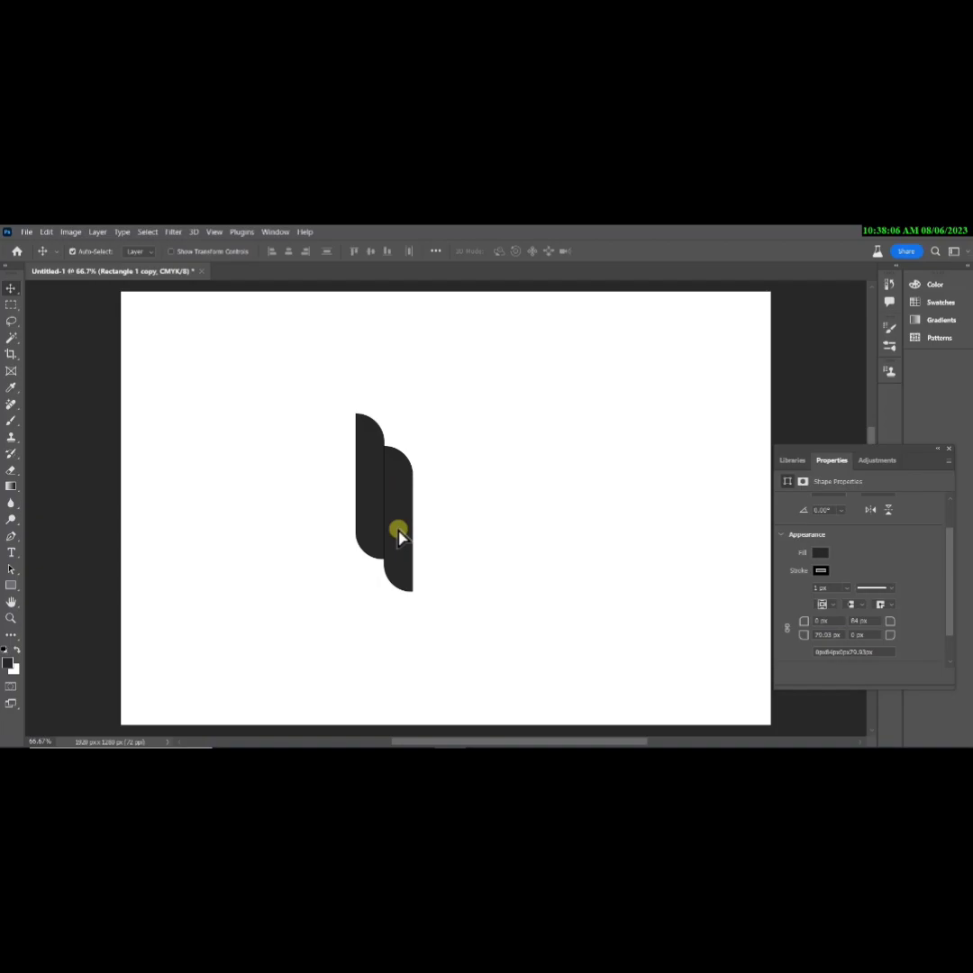
drag(400, 537, 510, 503)
key(ctrl+j)
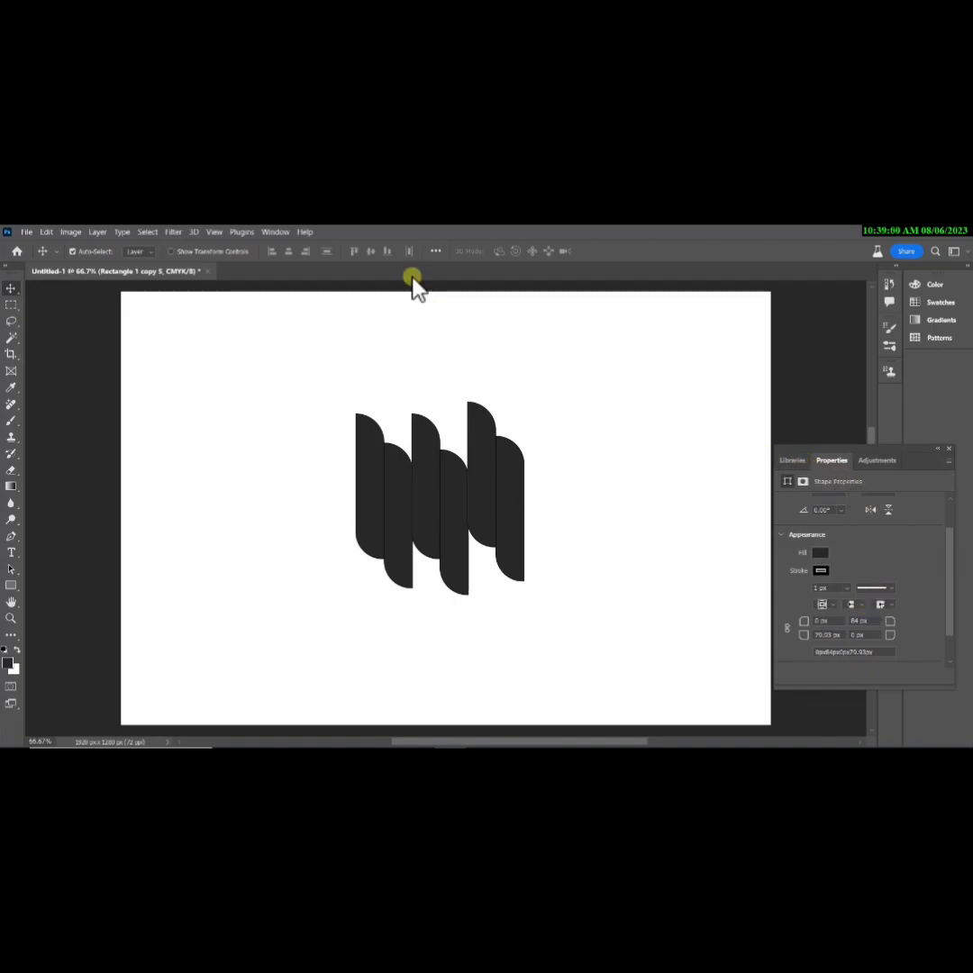
Select all six rectangle layers and combine them into one layer with Merge Shapes
click(277, 232)
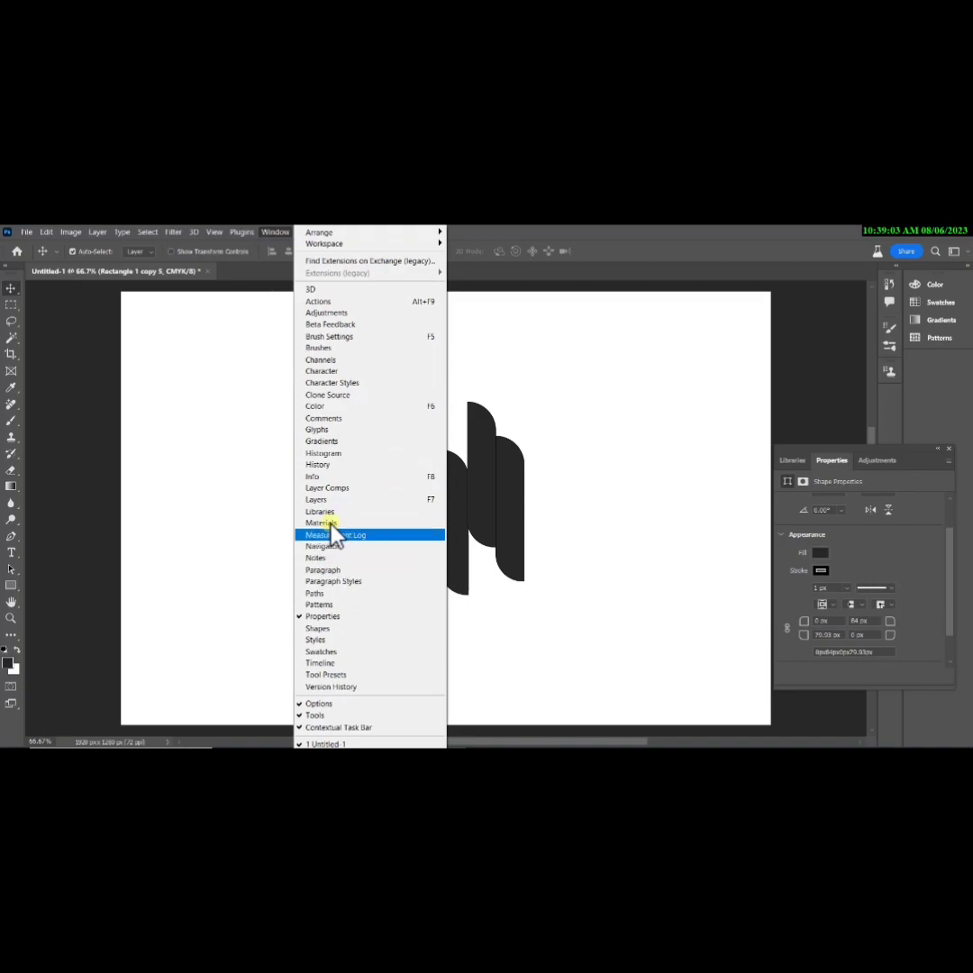
click(320, 500)
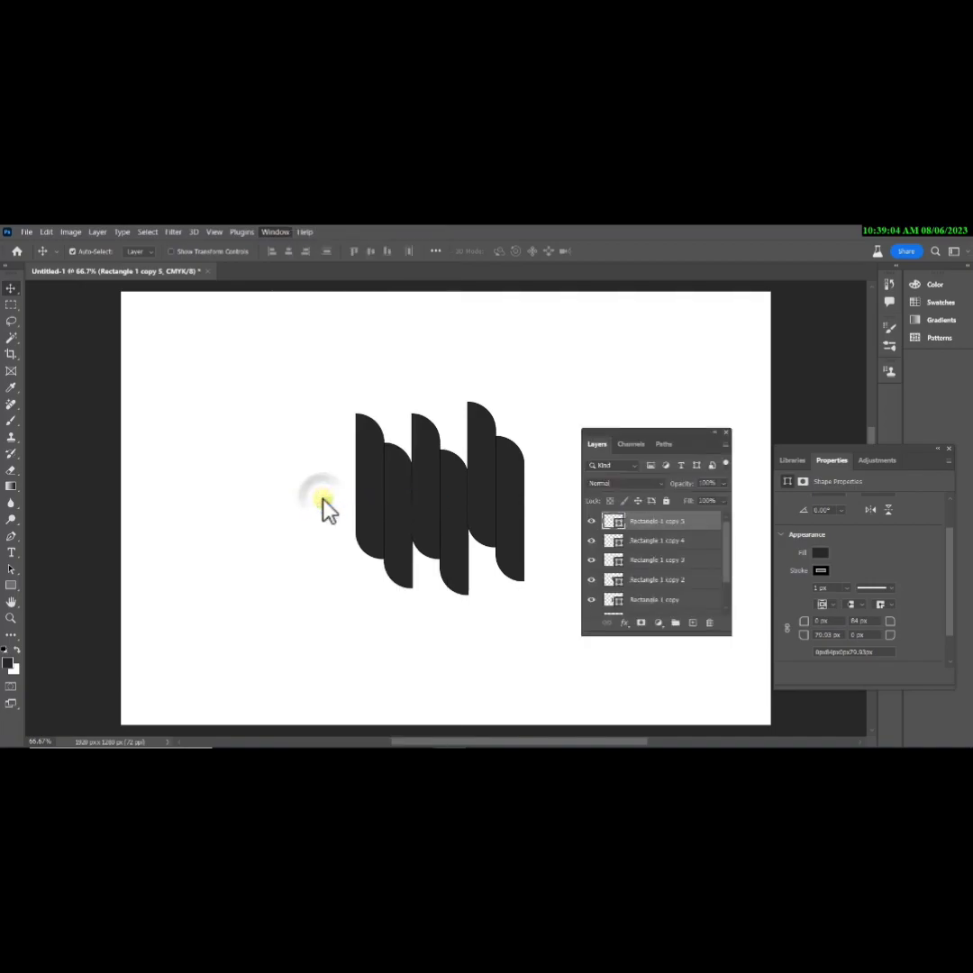
shift+click(645, 560)
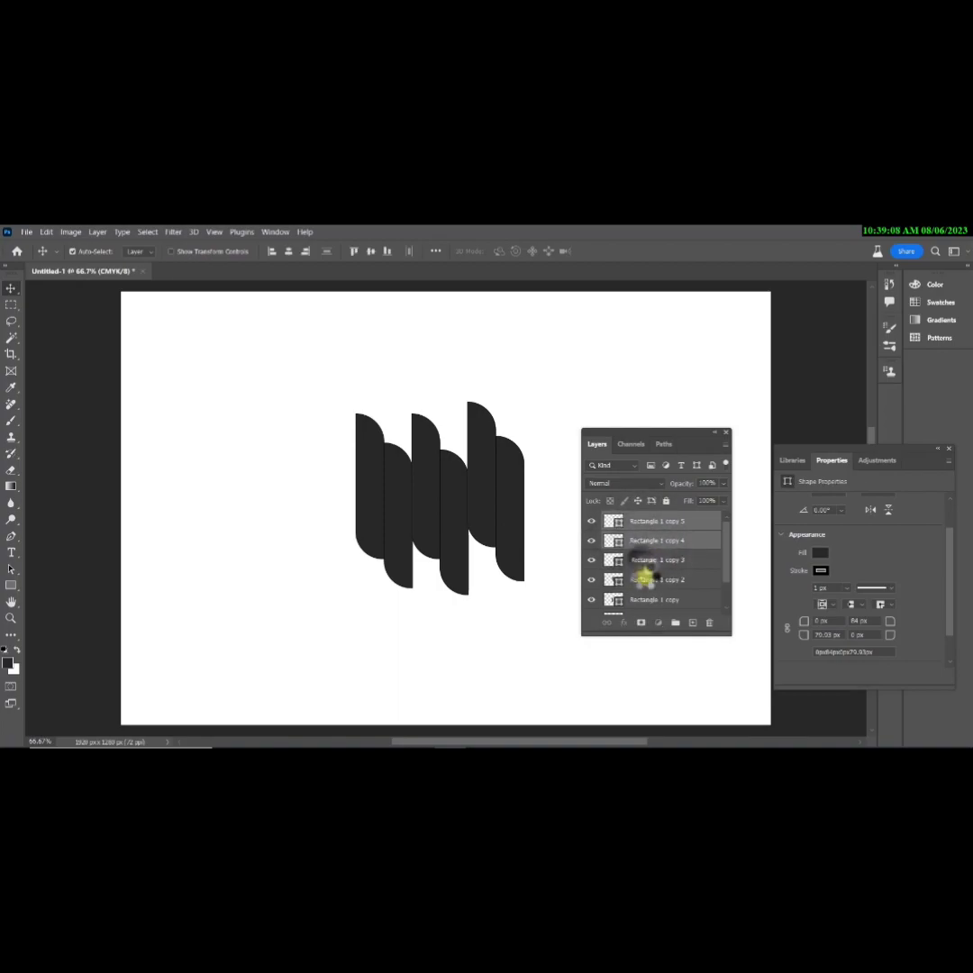
shift+click(649, 580)
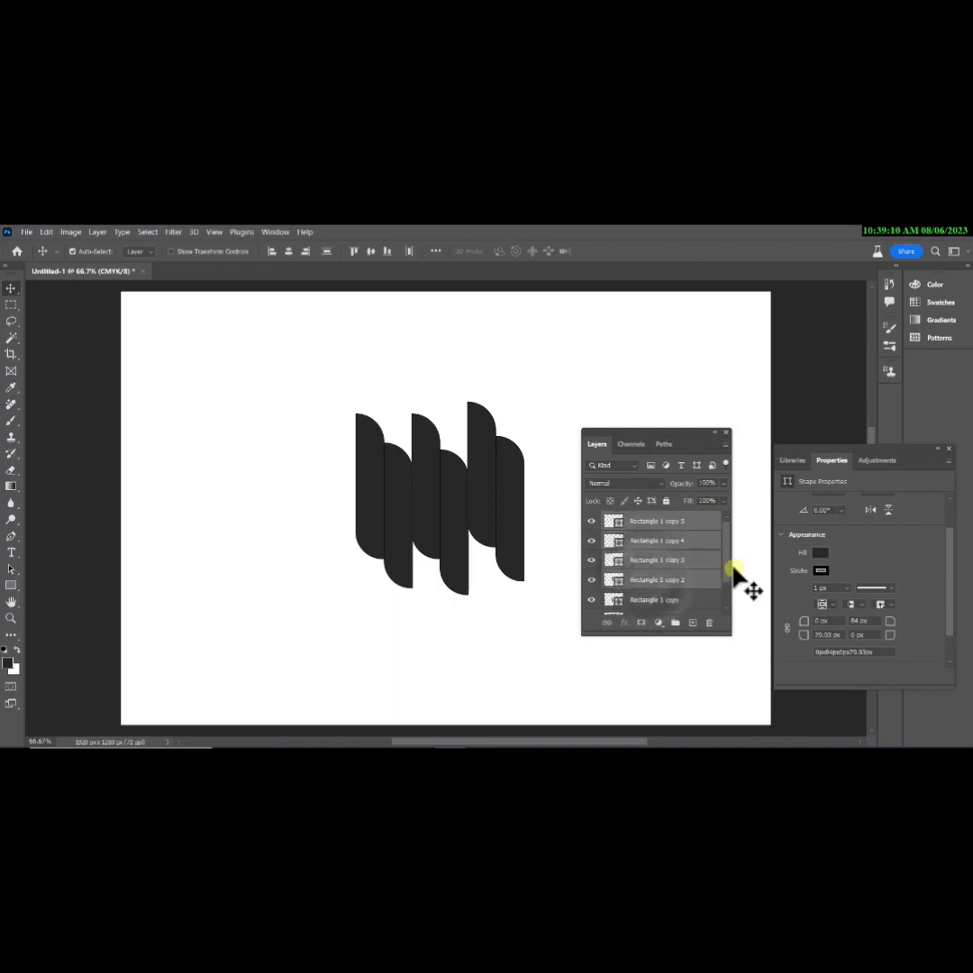
drag(725, 568, 720, 589)
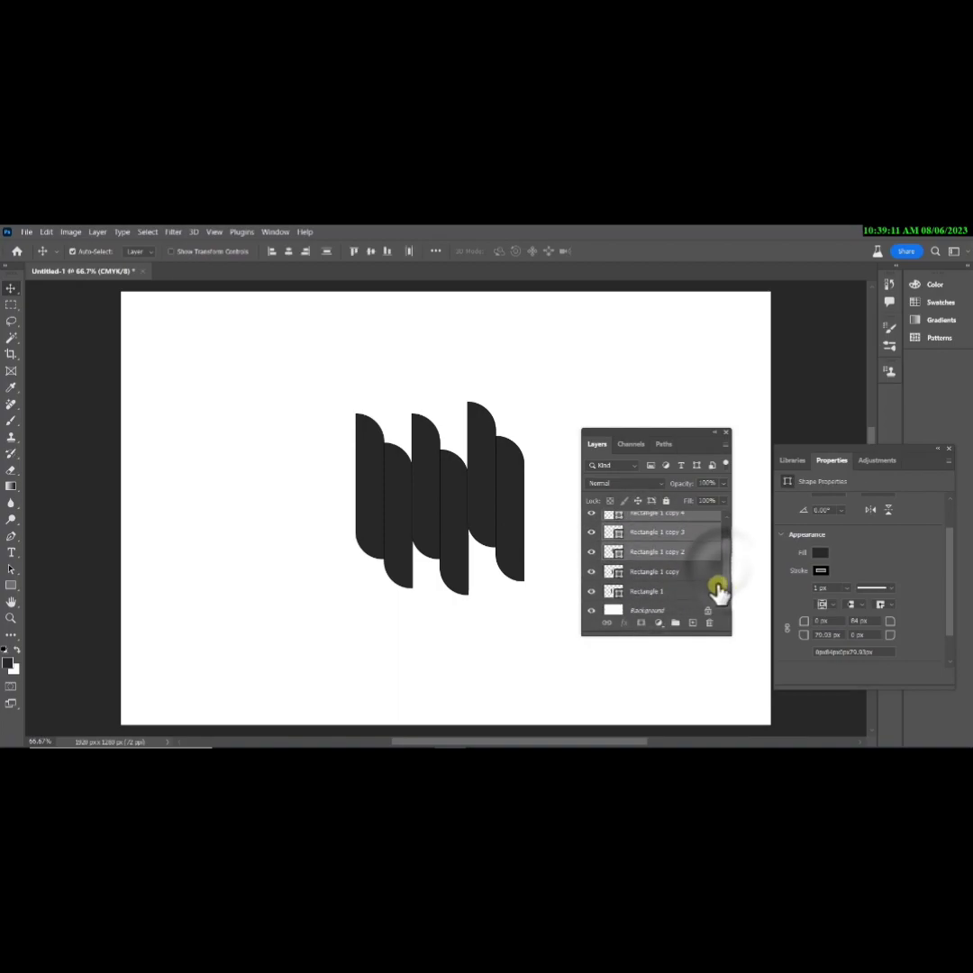
shift+click(667, 577)
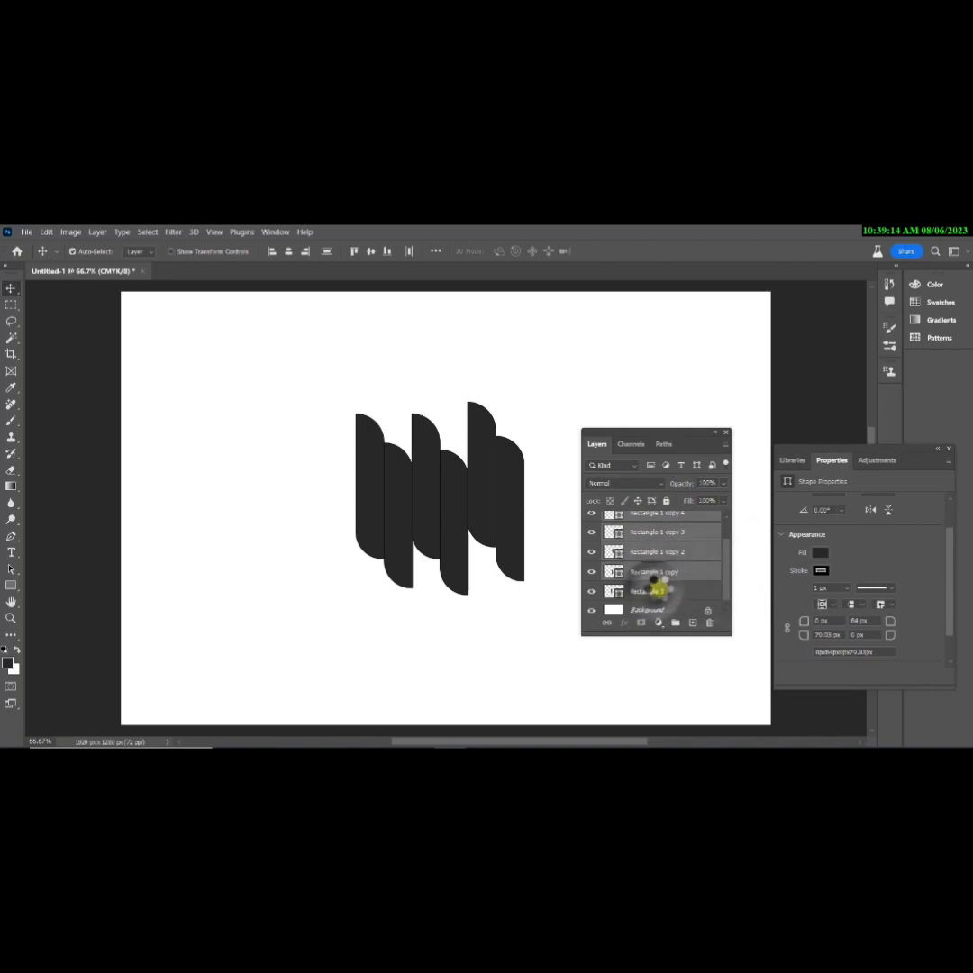
right_click(660, 571)
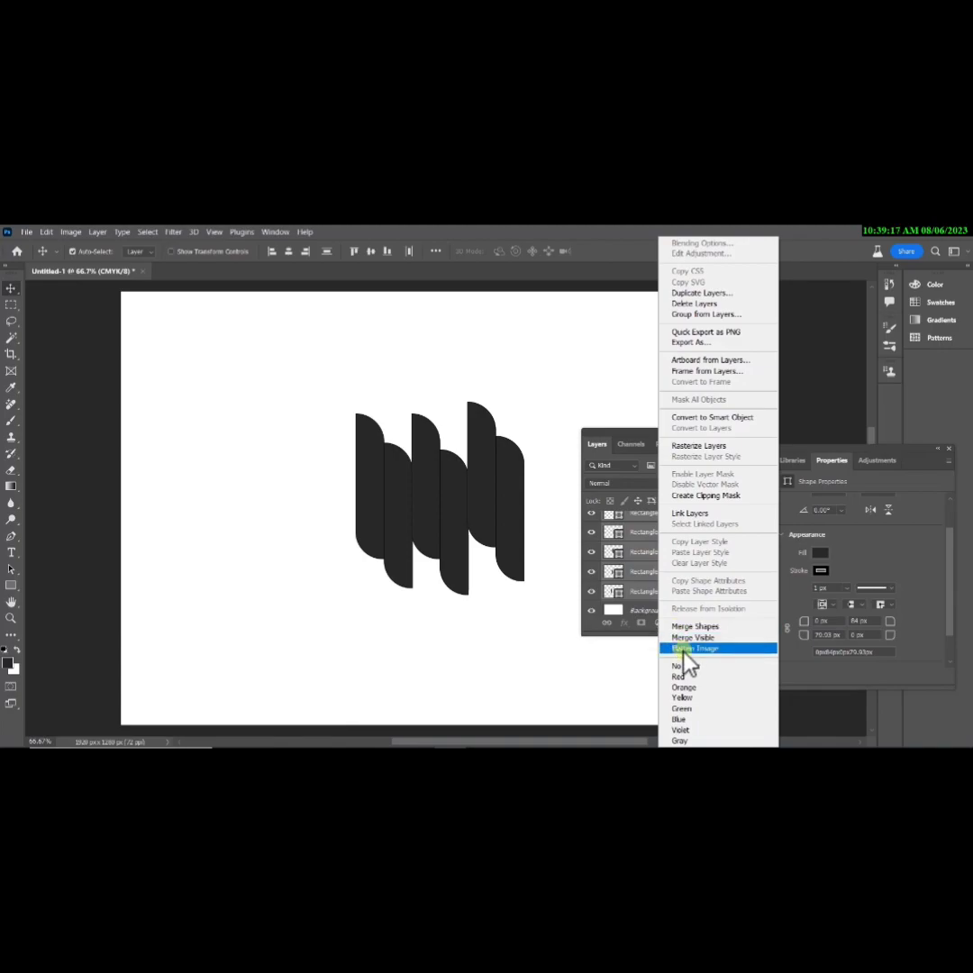
click(700, 627)
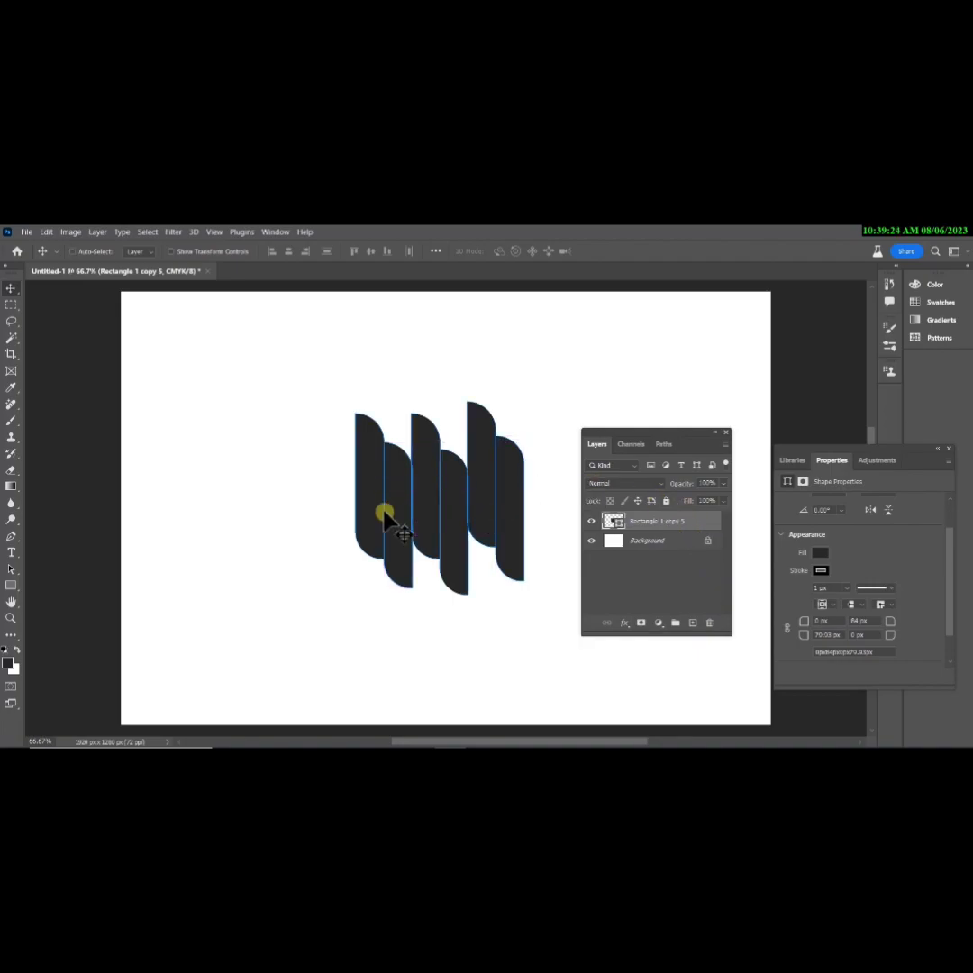
Rotate the whole merged shape by about -42.6° with Free Transform
key(ctrl+t)
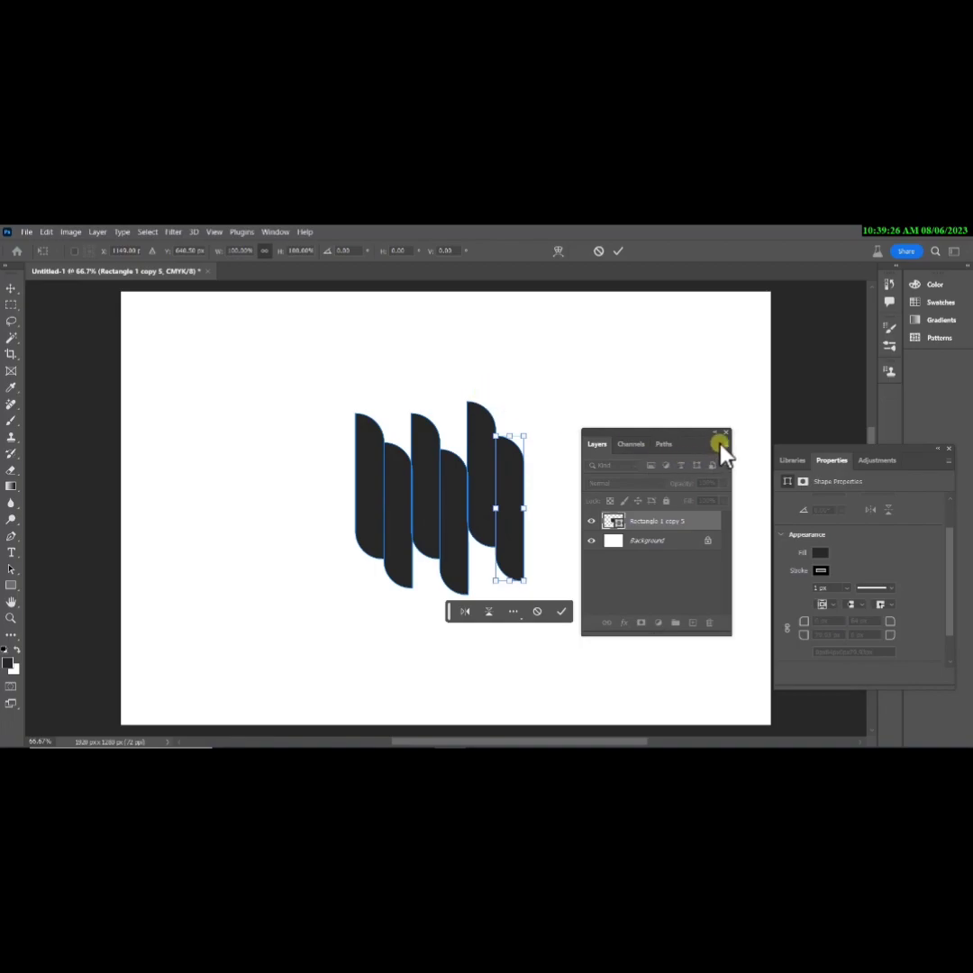
click(11, 290)
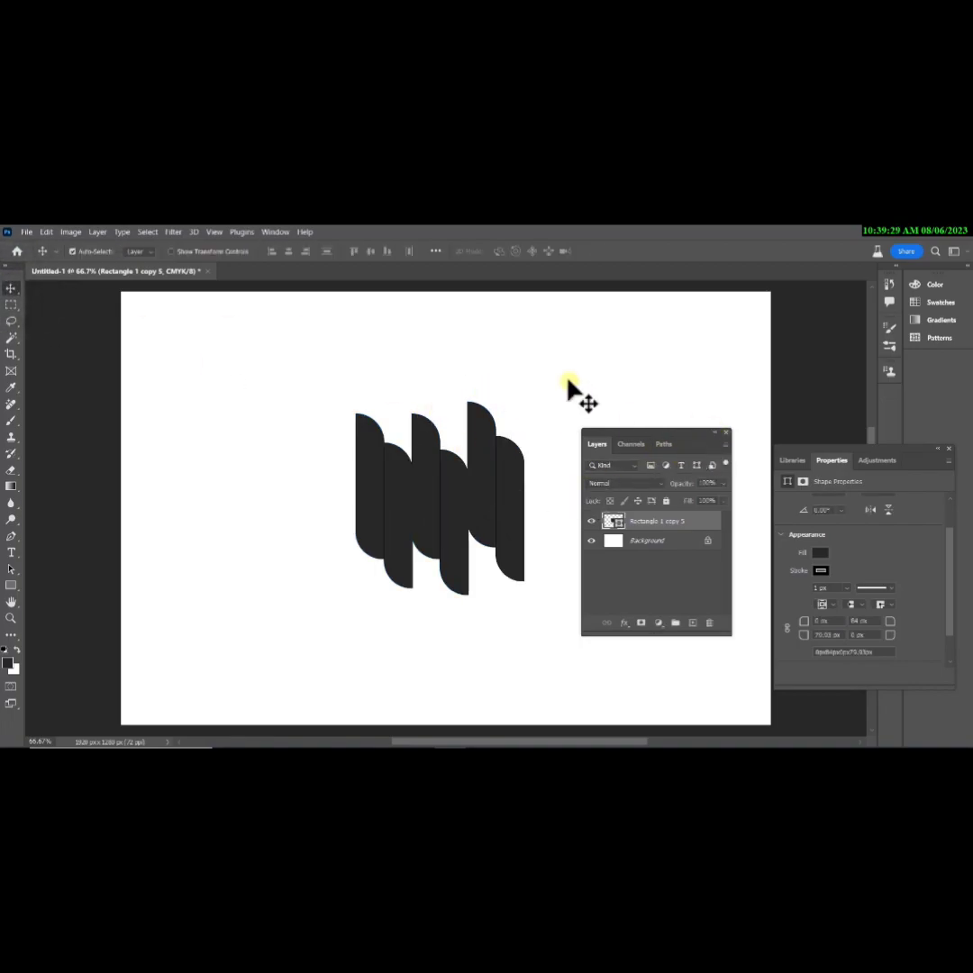
key(ctrl+t)
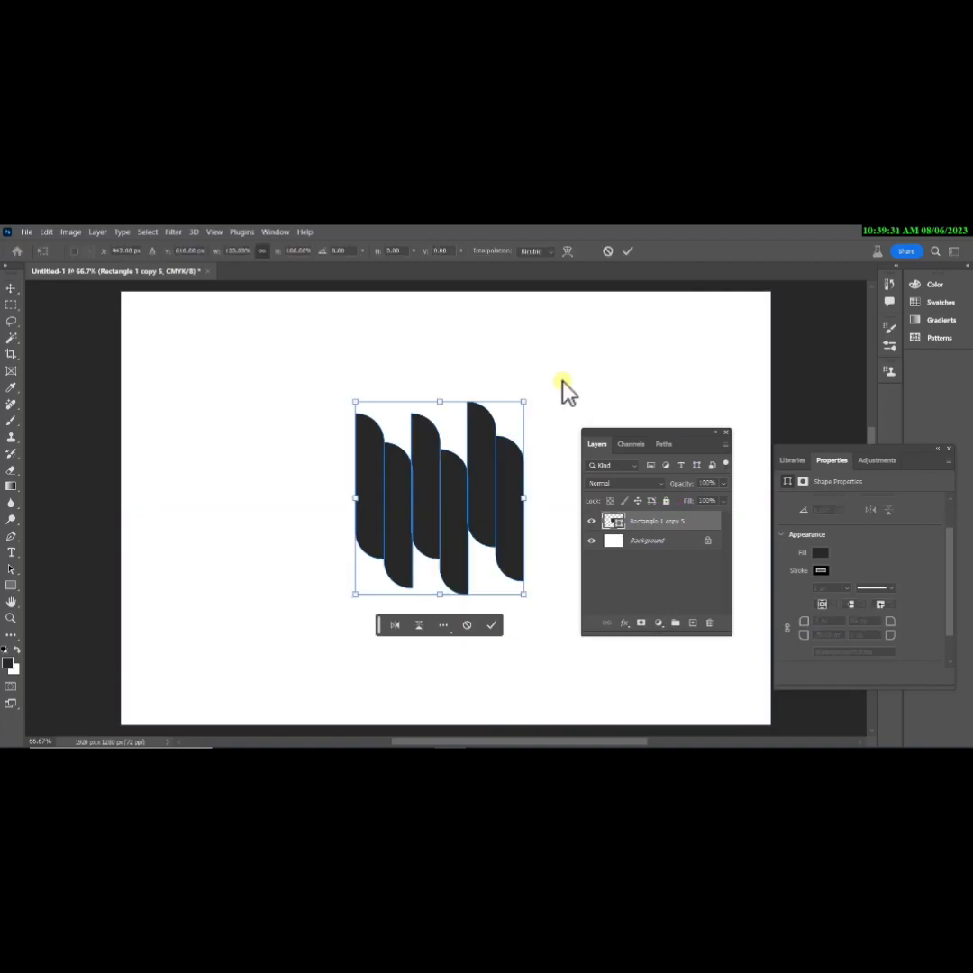
drag(535, 397, 441, 293)
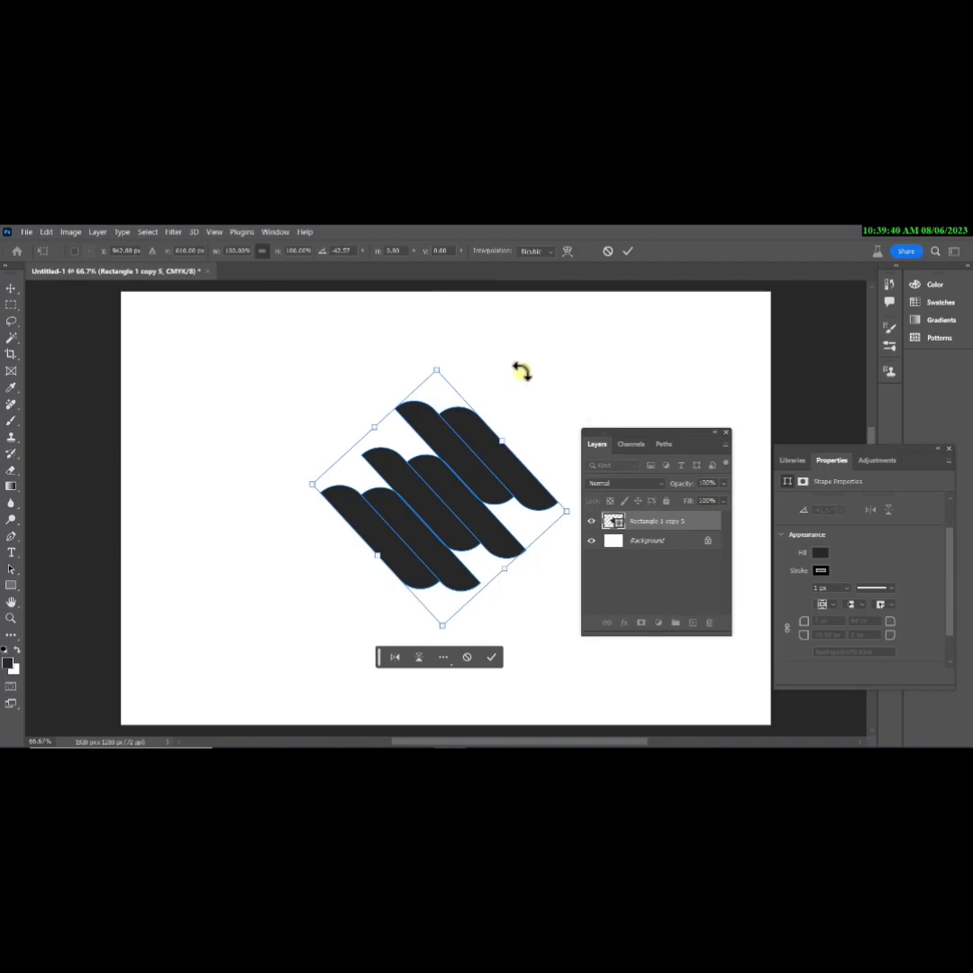
key(Return)
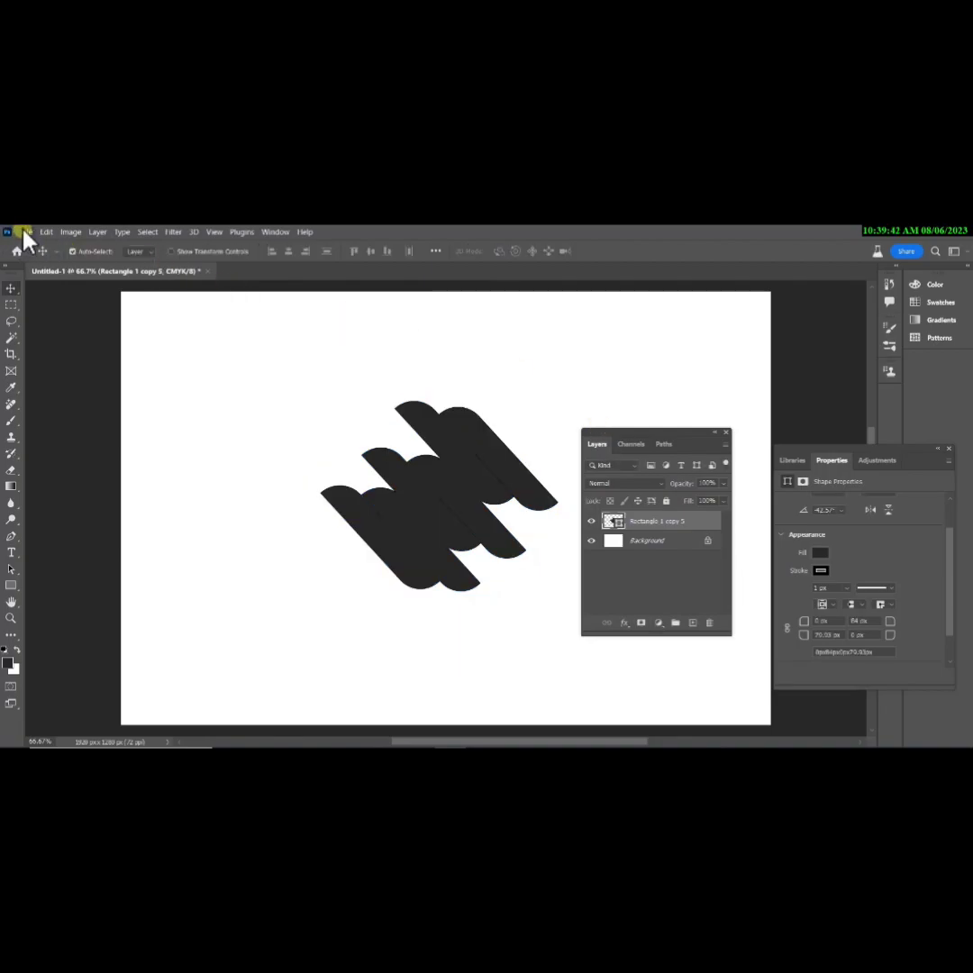
Place the Pexels portrait JPG numbered 2787341 from the Downloads folder as an embedded image
click(25, 233)
click(57, 495)
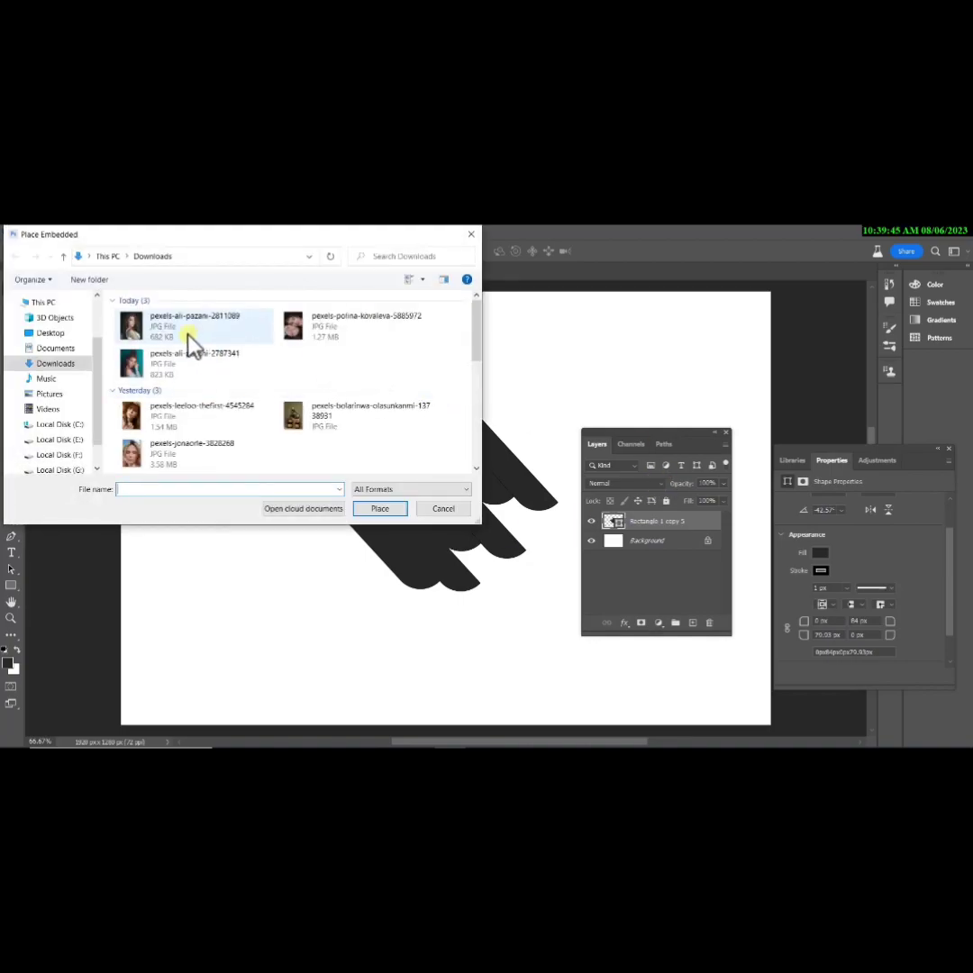
double_click(165, 375)
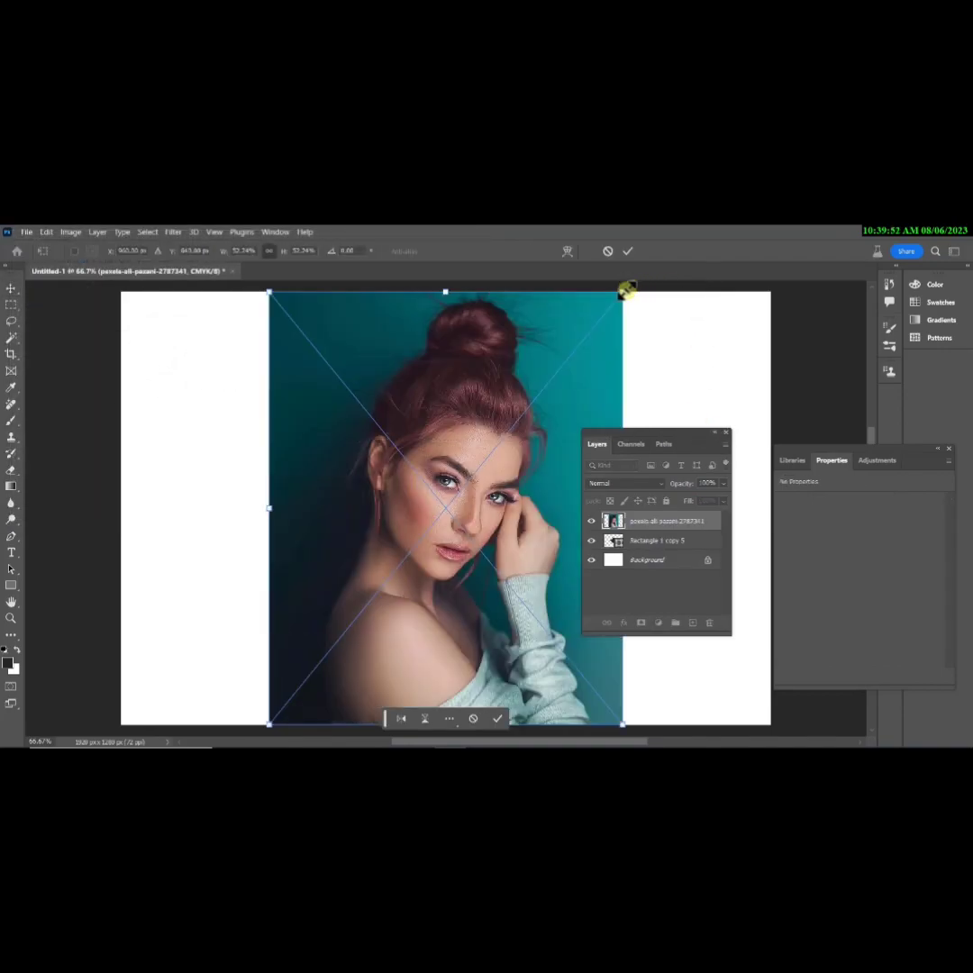
Scale the placed portrait to about 39% and position it over the merged shape so the face is centred on it
drag(624, 293, 553, 379)
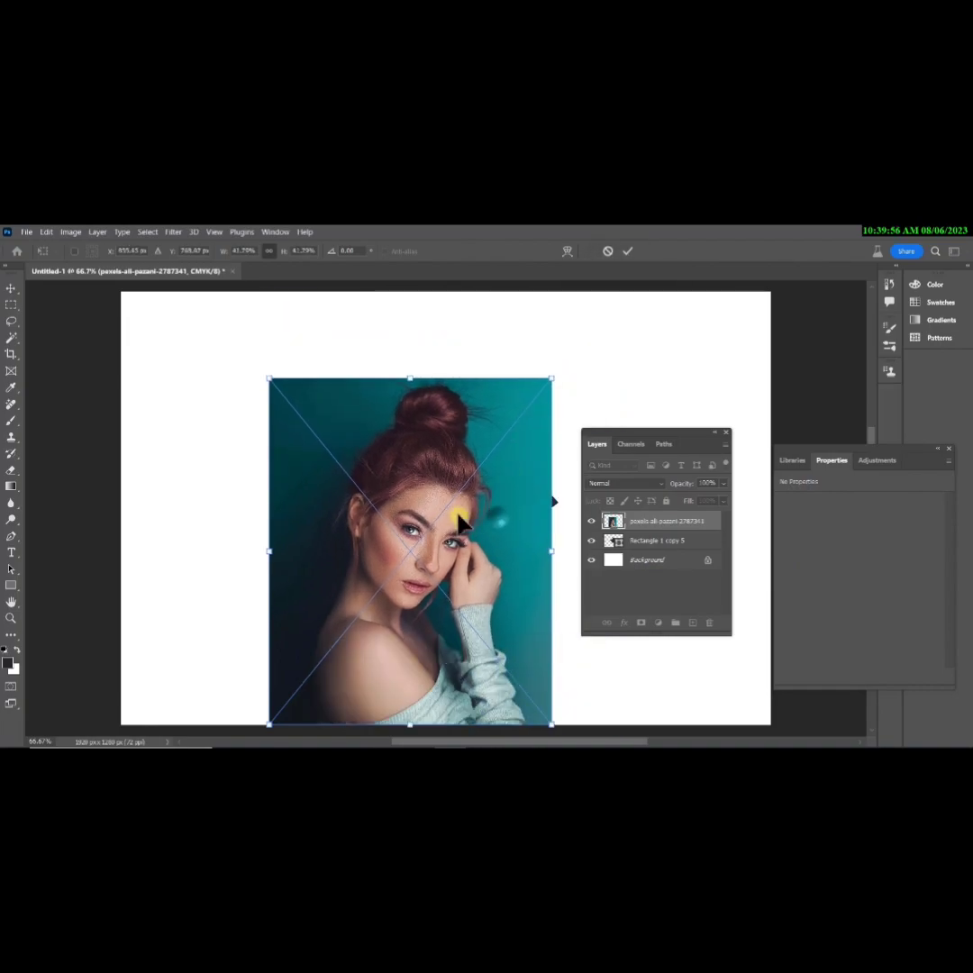
drag(463, 518, 377, 487)
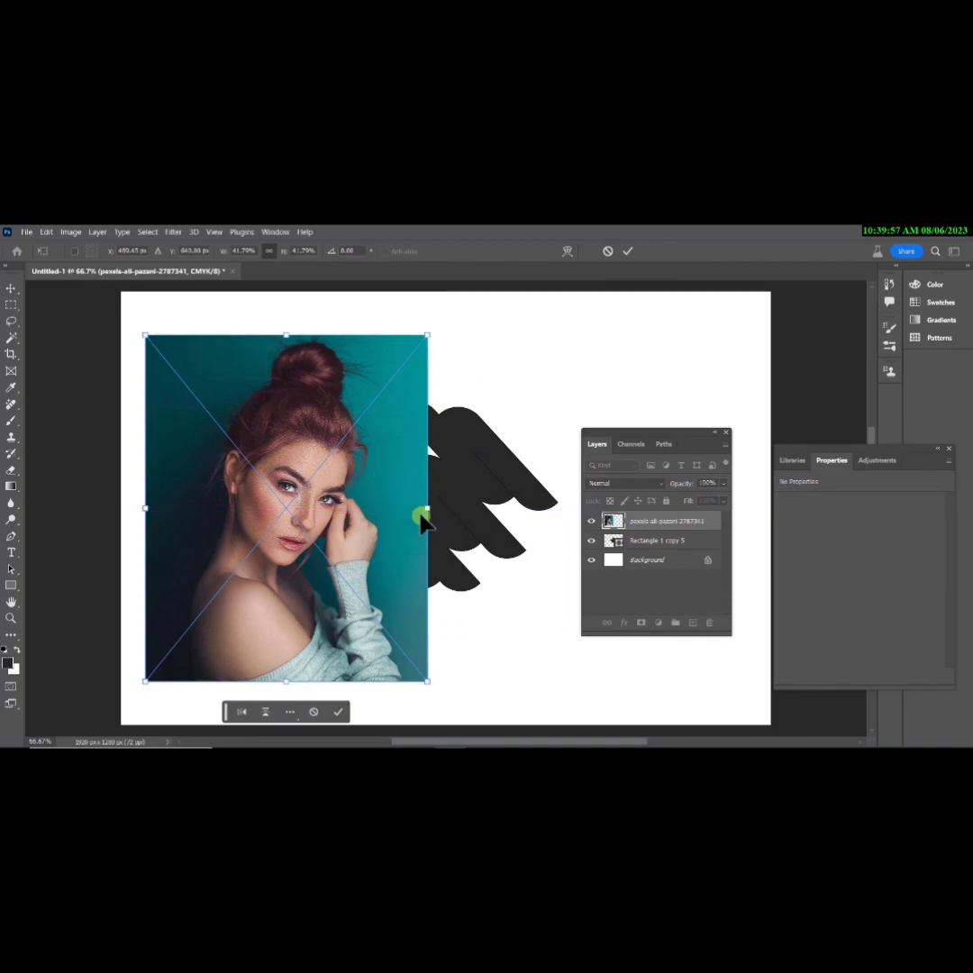
drag(378, 532, 514, 510)
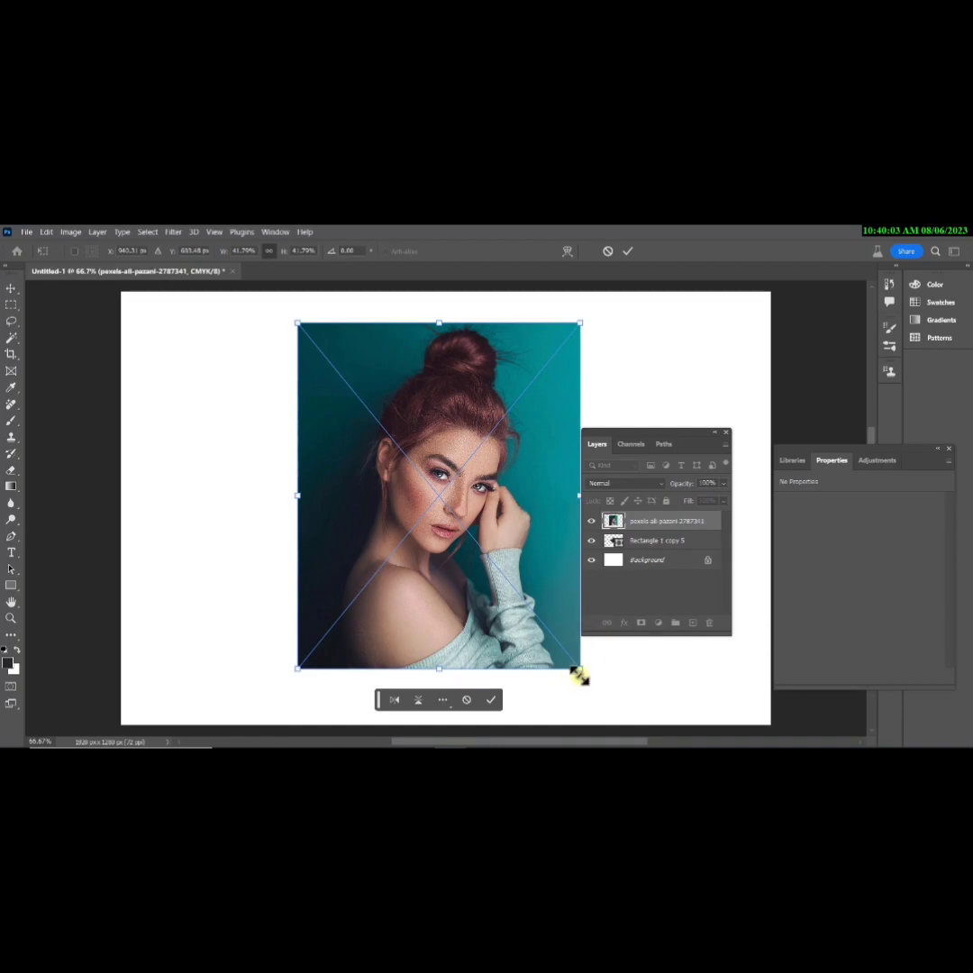
drag(579, 676, 532, 600)
drag(491, 487, 532, 509)
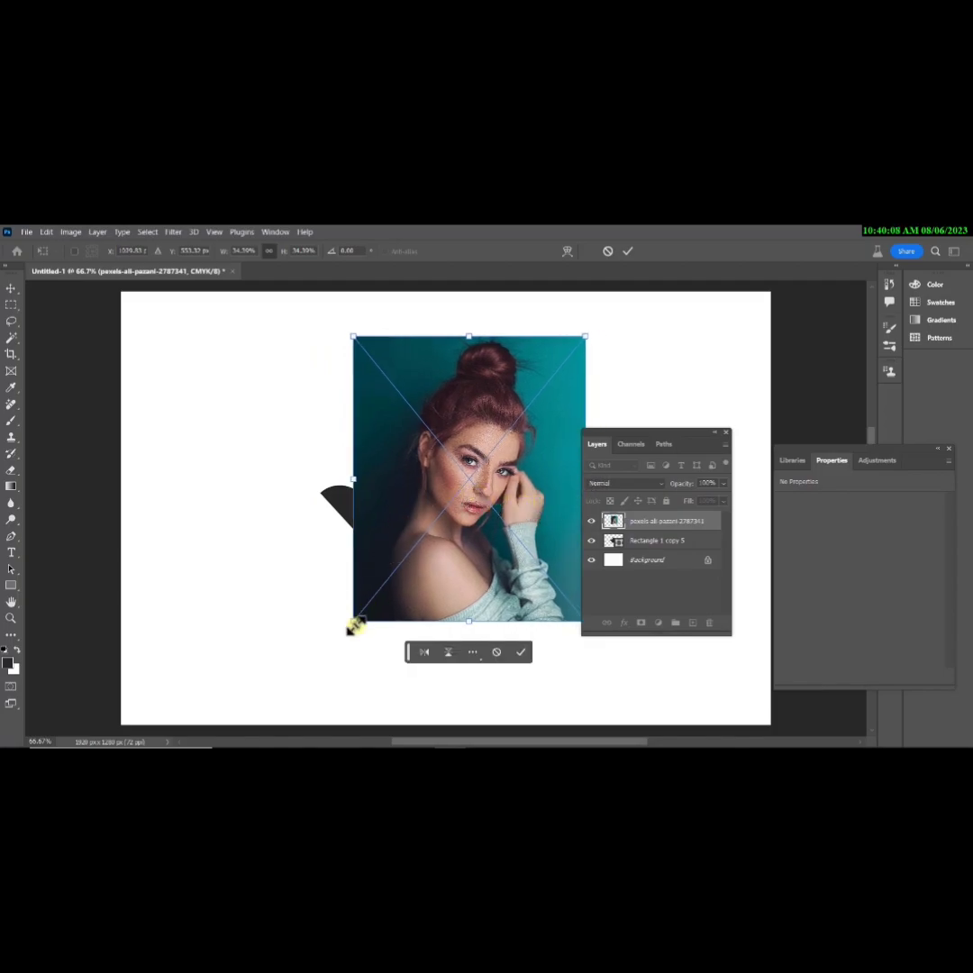
drag(351, 624, 287, 635)
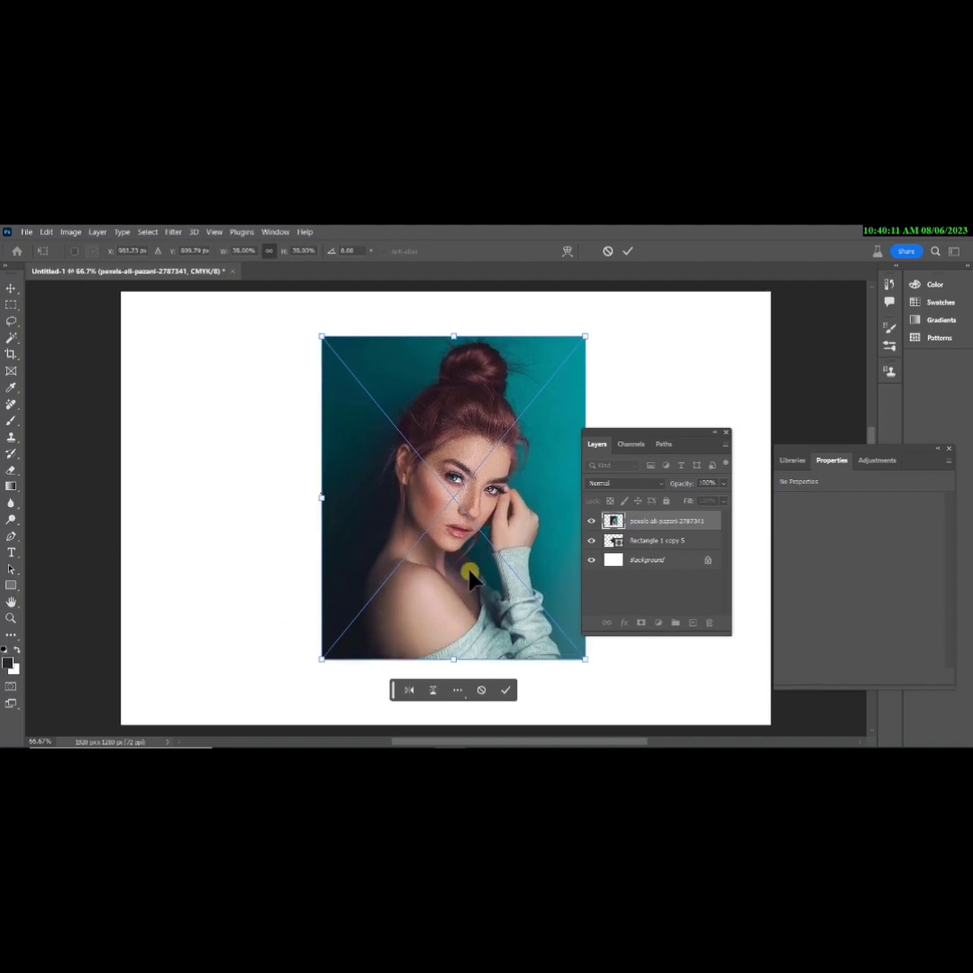
drag(471, 568, 460, 568)
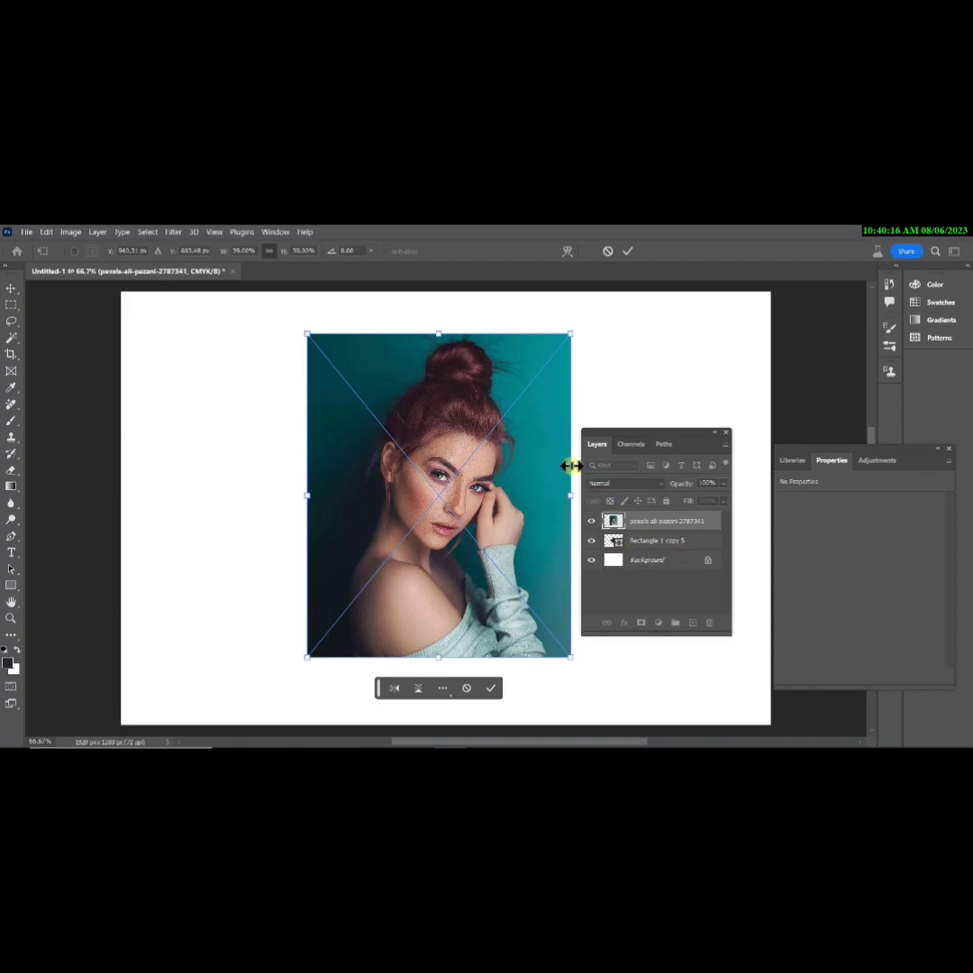
Commit the portrait's placement, clip it to the merged shape with a clipping mask, and hide the layer list
click(641, 521)
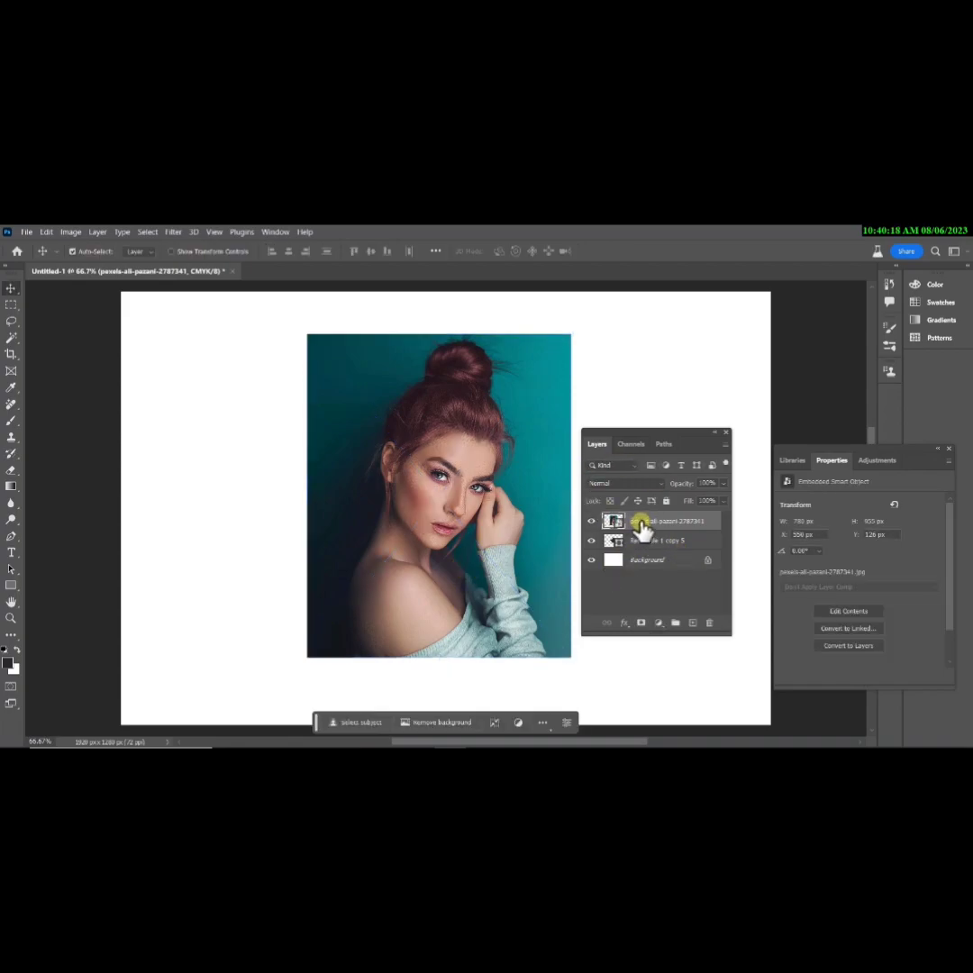
right_click(641, 527)
click(664, 527)
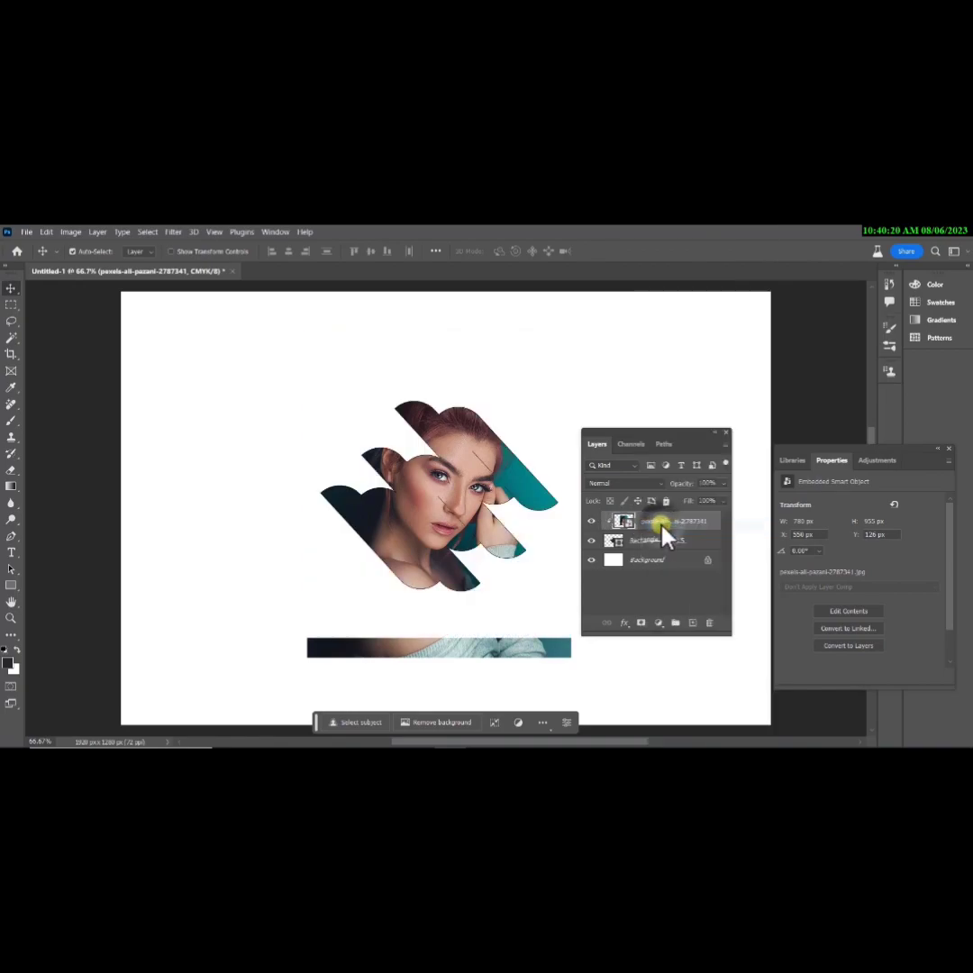
click(725, 434)
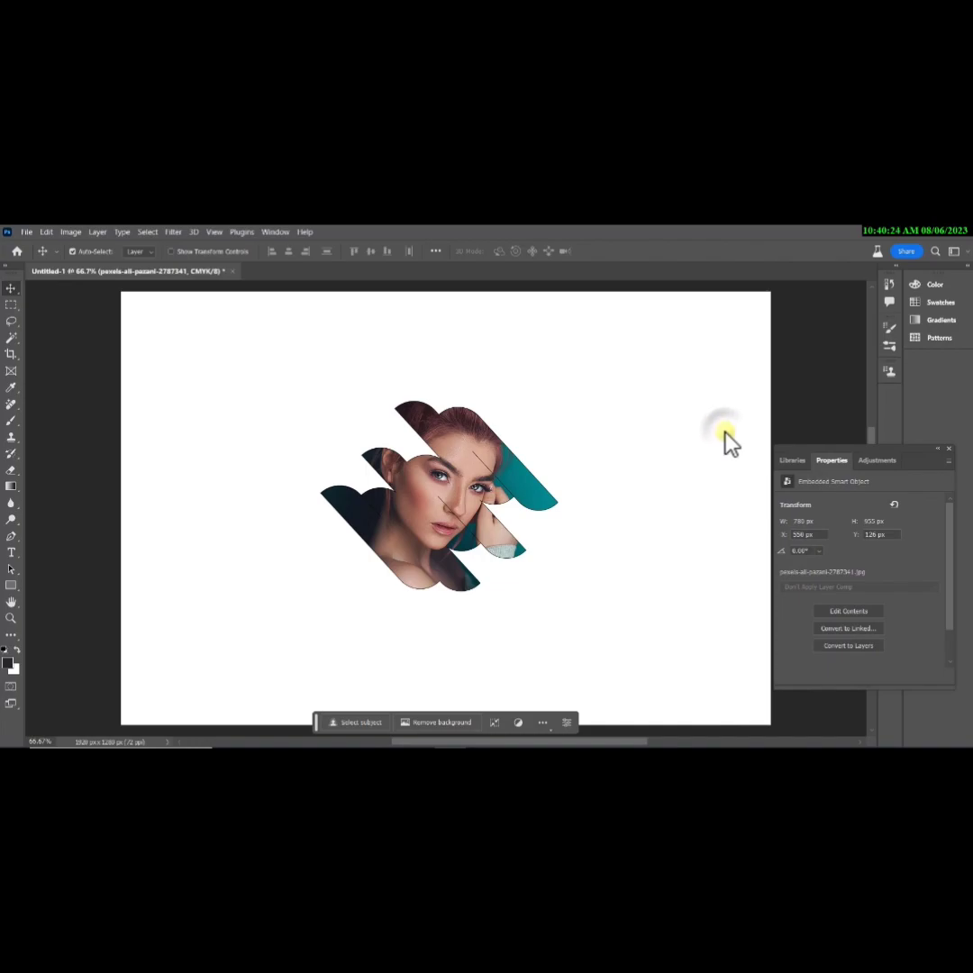